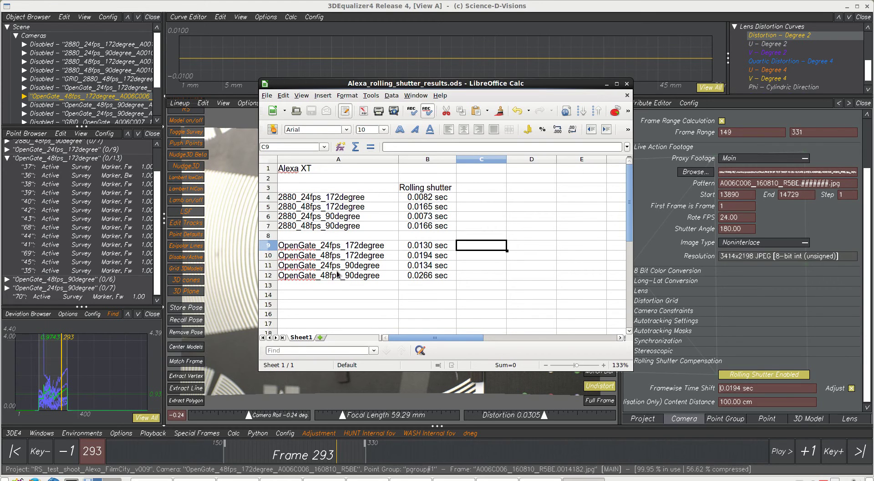
Step: Move the LibreOffice Calc results sheet out of view and play the OpenGate_48fps_172degree footage for a moment in the Lineup view
left_click_drag(429, 85, 873, 126)
left_click(481, 210)
key("space")
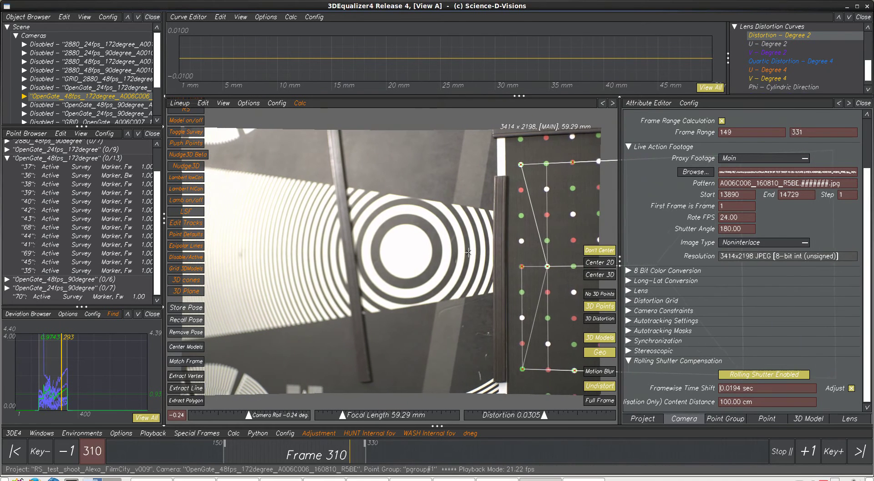
key("space")
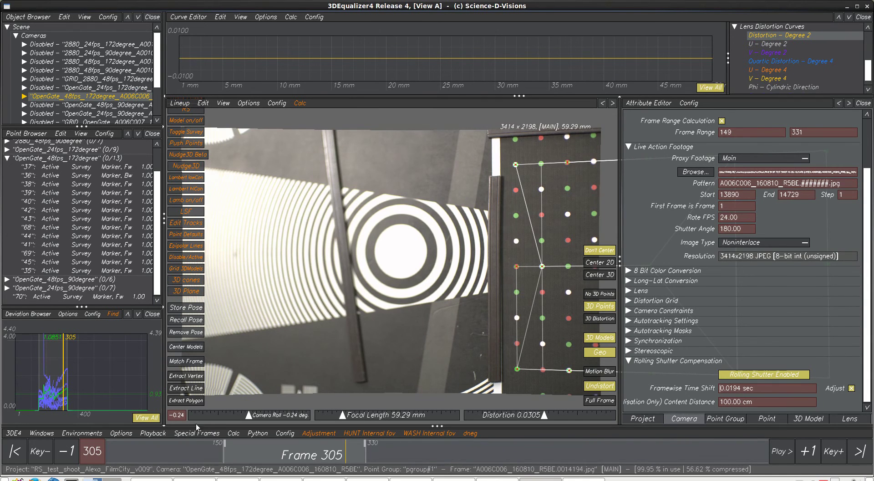
Step: Go to the slate at frame 91 of the OpenGate_48fps_172degree footage, read it, and return to the marker board at frame 234
left_click(186, 450)
right_click_drag(372, 314, 373, 276)
left_click_drag(176, 449, 127, 452)
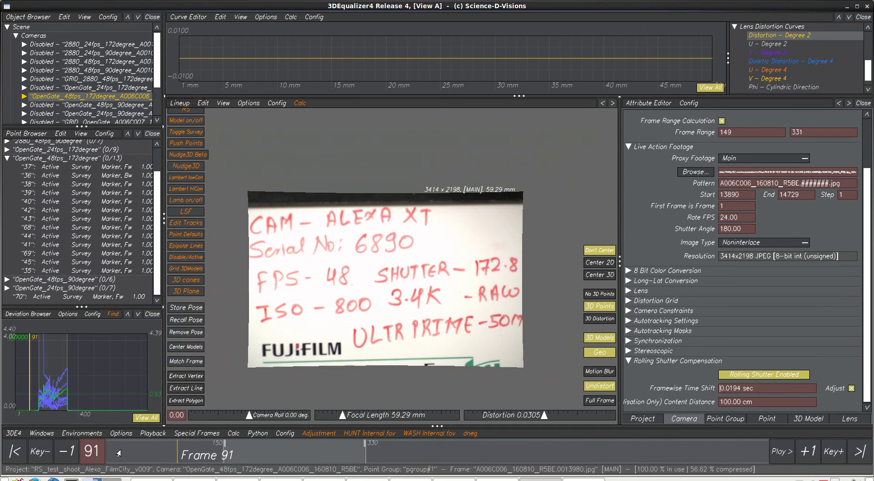
right_click_drag(444, 274, 446, 290)
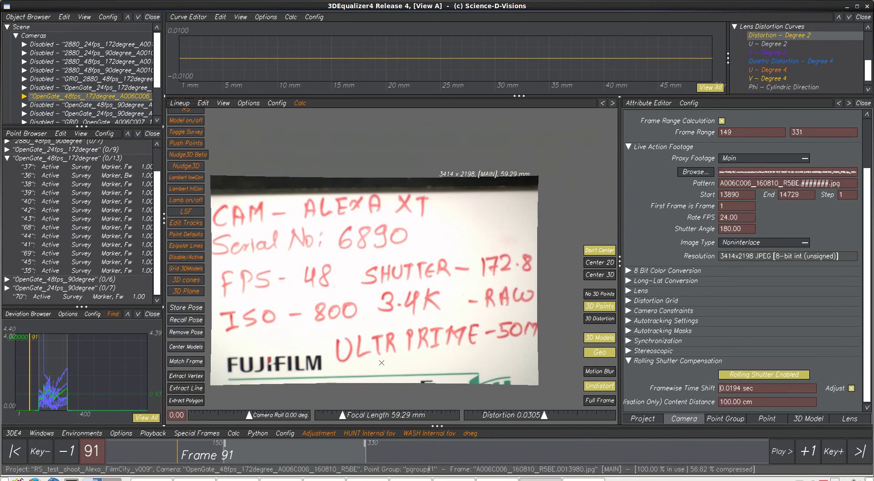
left_click(285, 450)
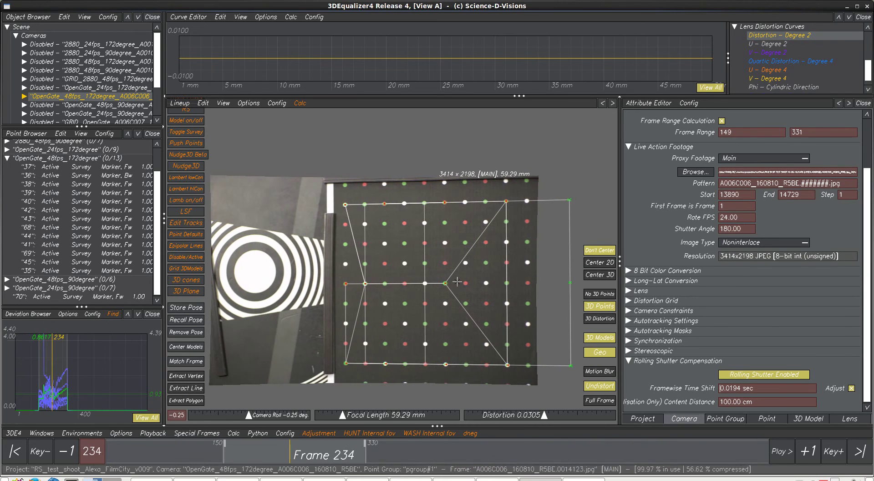
Step: Display the GRID_2880_48fps_172degree camera in the Distortion Grid view with Undistort enabled
left_click(627, 312)
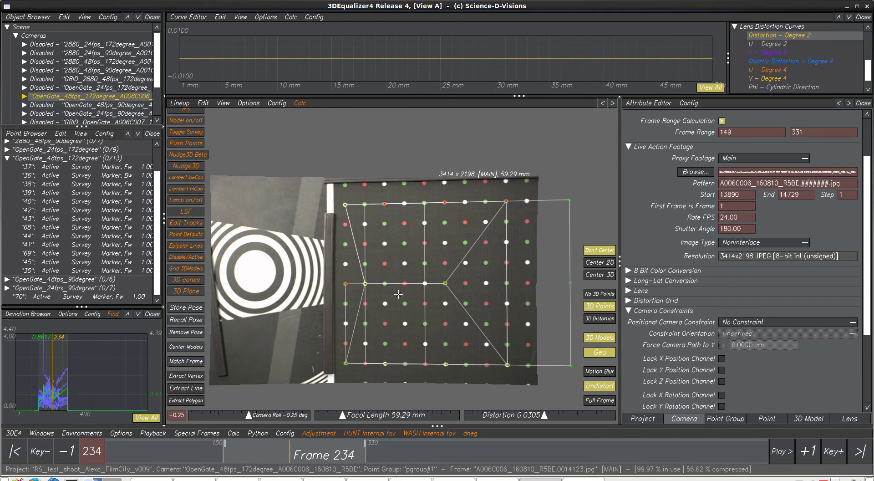
left_click(87, 79)
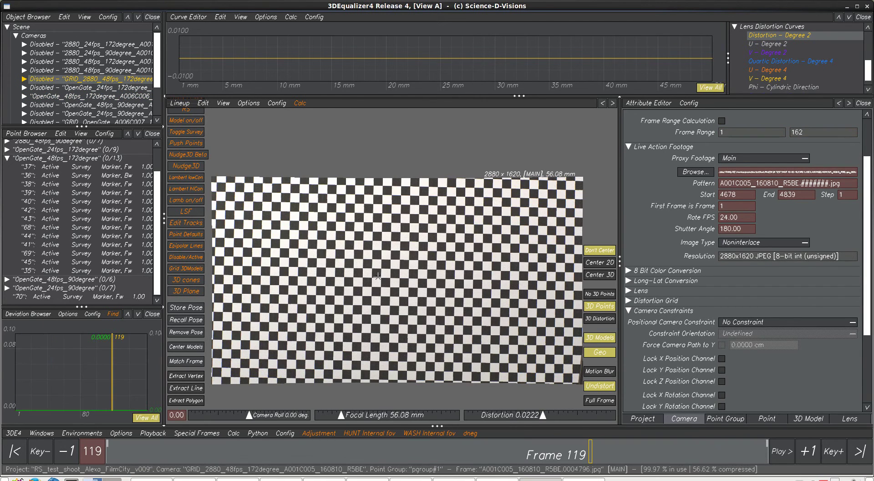
key("F4")
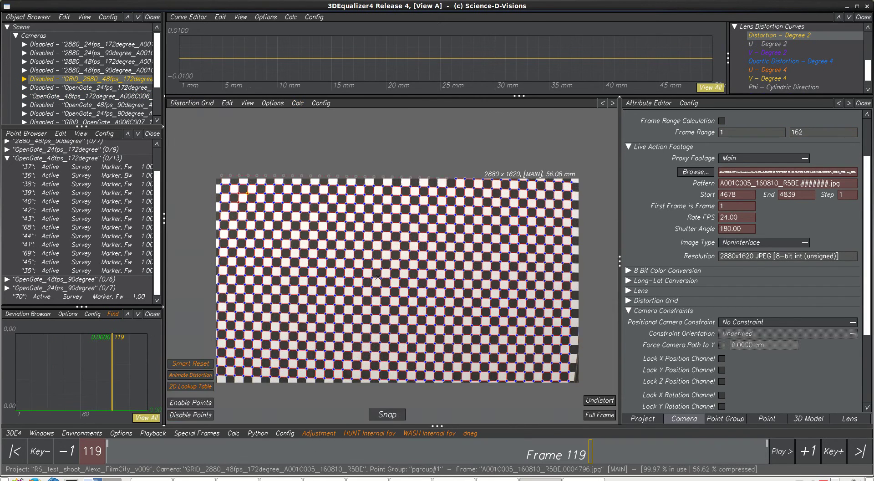
left_click(598, 401)
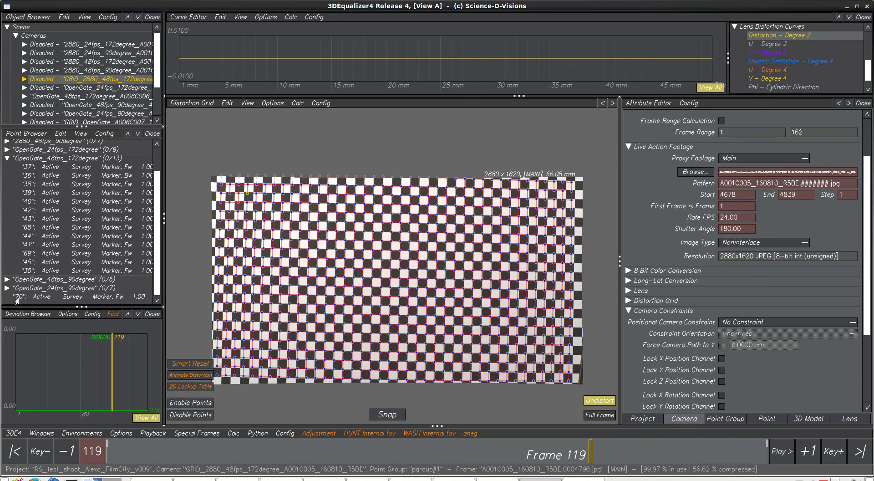
Step: Move point 70 into the OpenGate_48fps_172degree point group and enlarge the Point Browser to show all groups
left_click(46, 298)
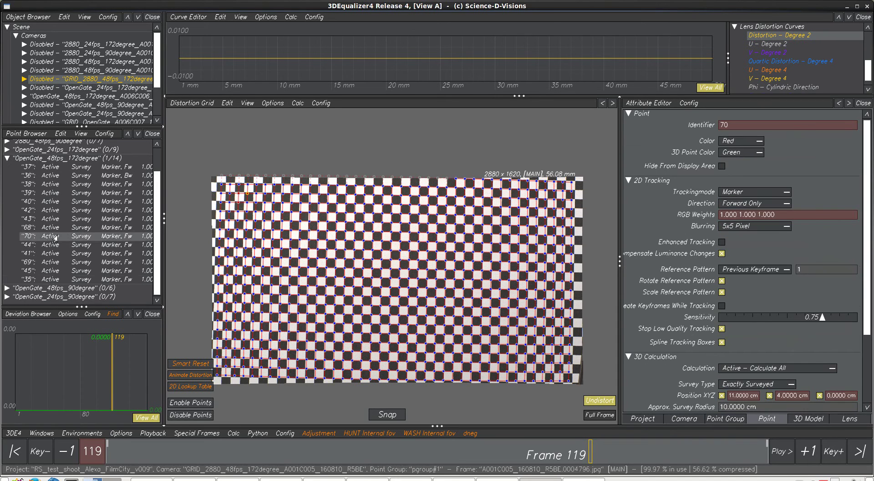
left_click_drag(49, 308, 50, 359)
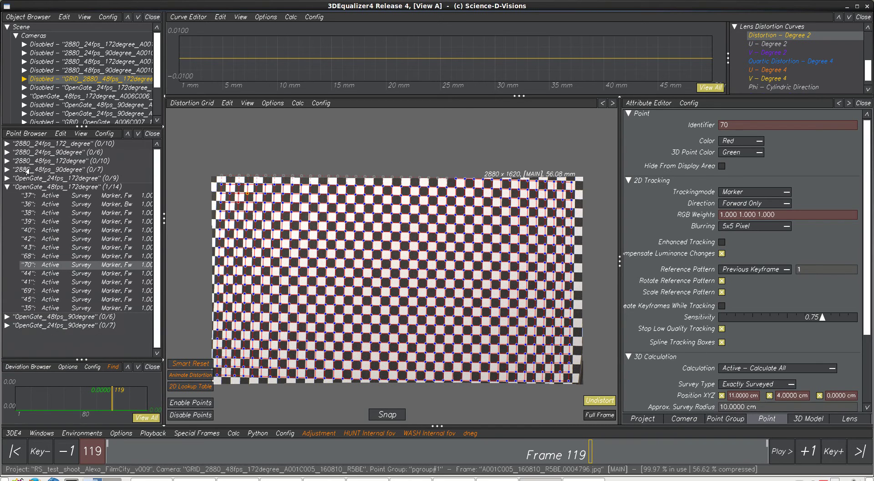
left_click_drag(82, 359, 82, 341)
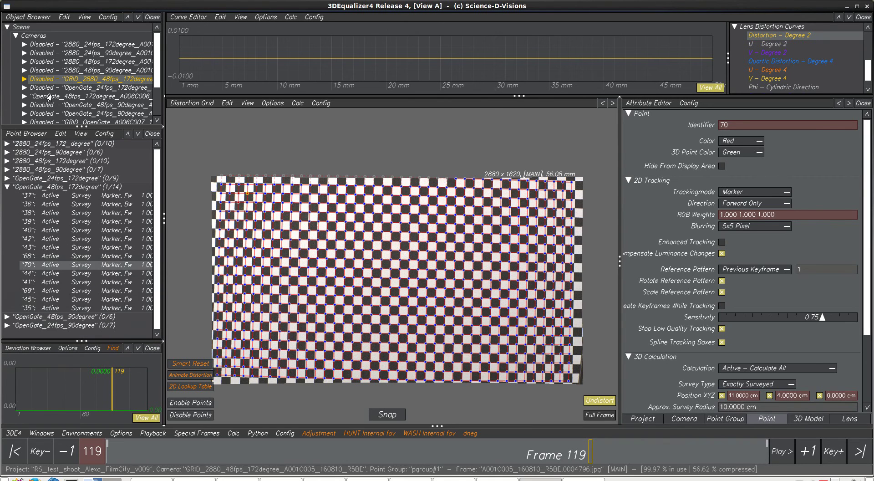
Step: Run Select Lens v1.0 on the GRID_2880_48fps_172degree camera, examine its lens parameters, and view the slate at frame 4
right_click(45, 80)
mouse_move(97, 112)
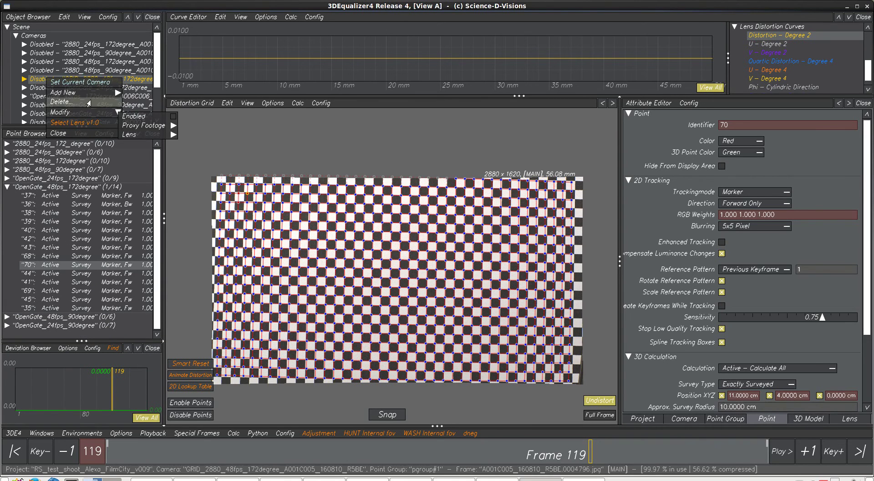
mouse_move(137, 134)
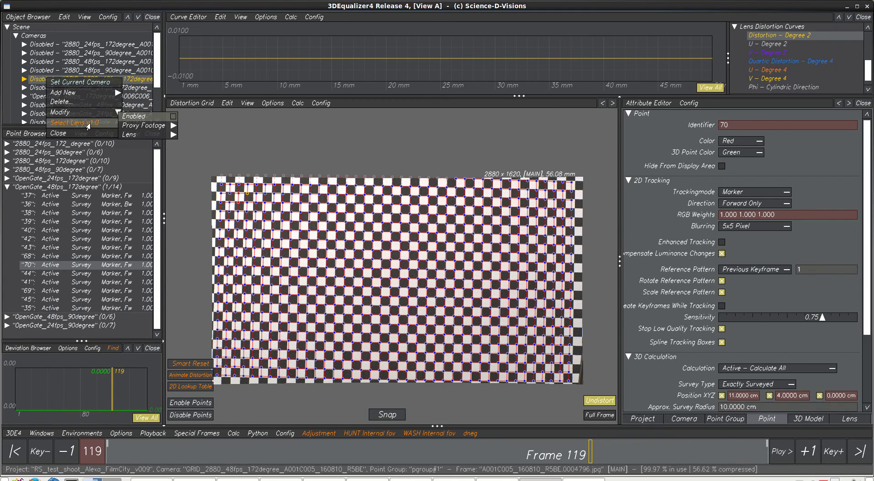
left_click(87, 129)
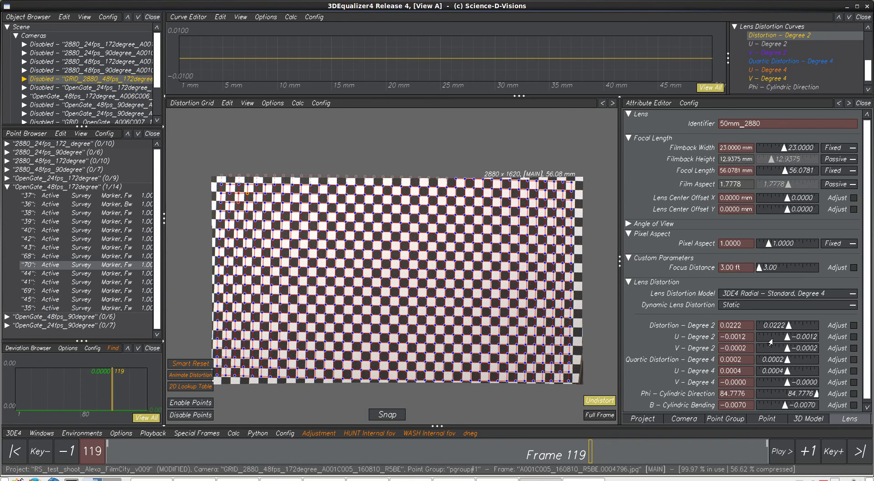
scroll(772, 344, "down", 1)
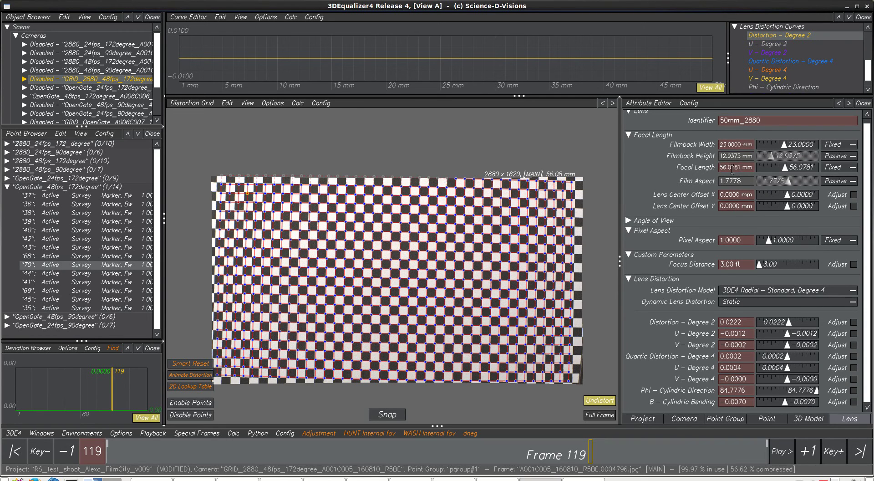
left_click(119, 450)
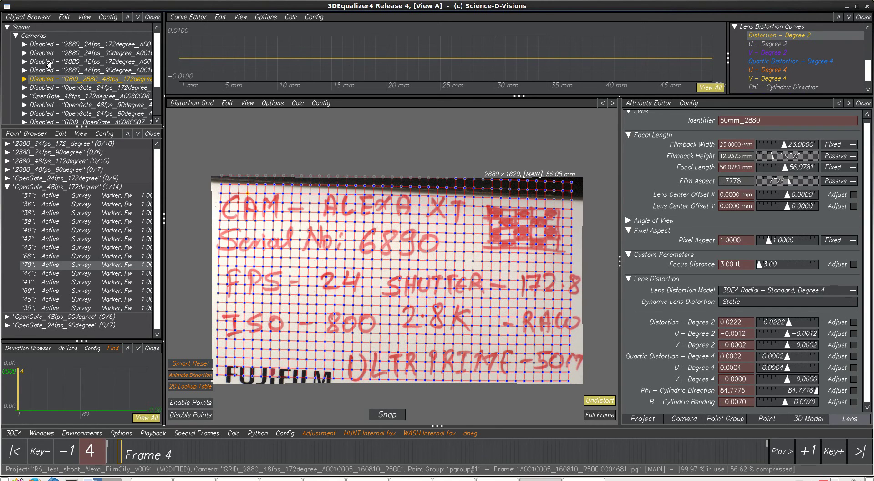
Step: Display the GRID_OpenGate_A006C007 camera's checkerboard footage in the Lineup view
left_click(45, 98)
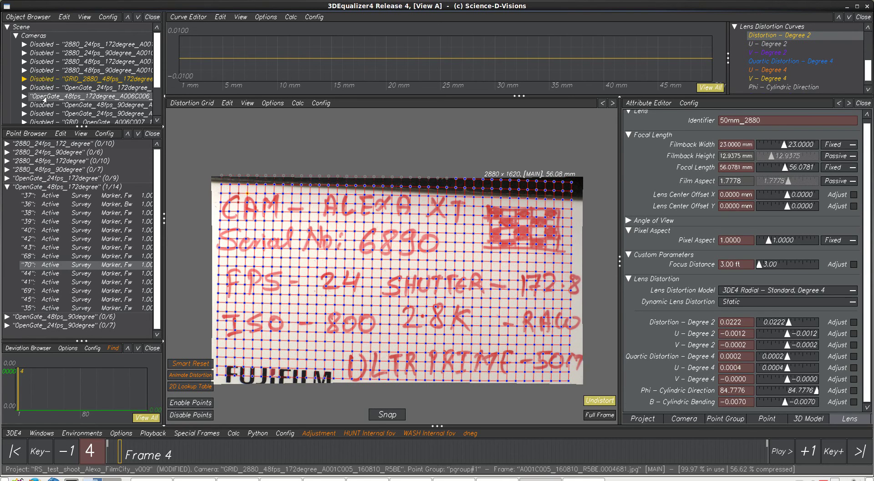
left_click(40, 123)
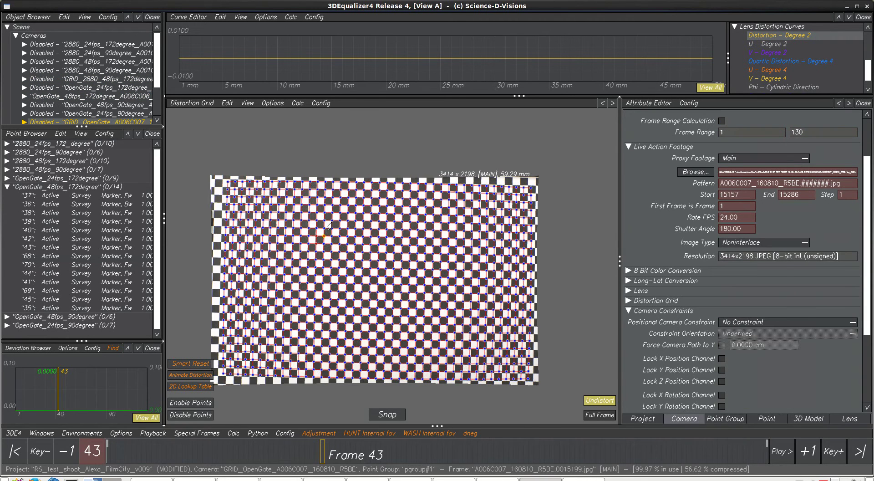
key("F2")
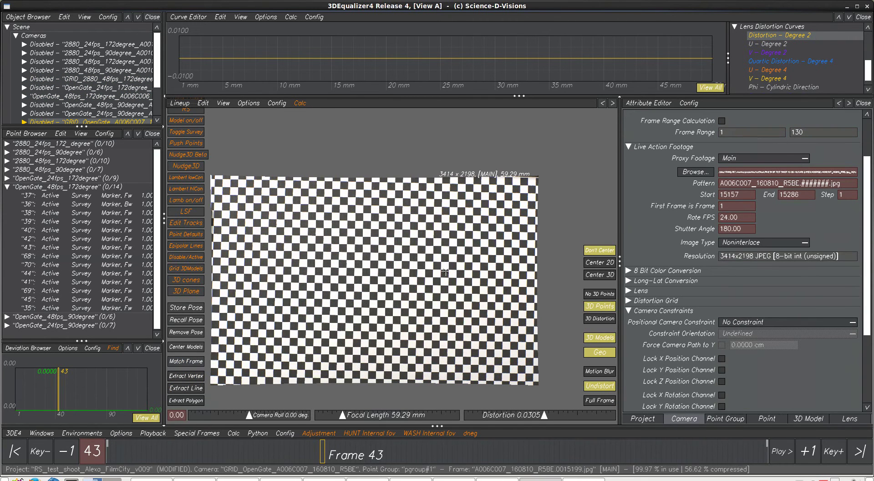
Step: Play the 2880_24fps_172degree camera footage and examine its deviation curves
left_click(67, 45)
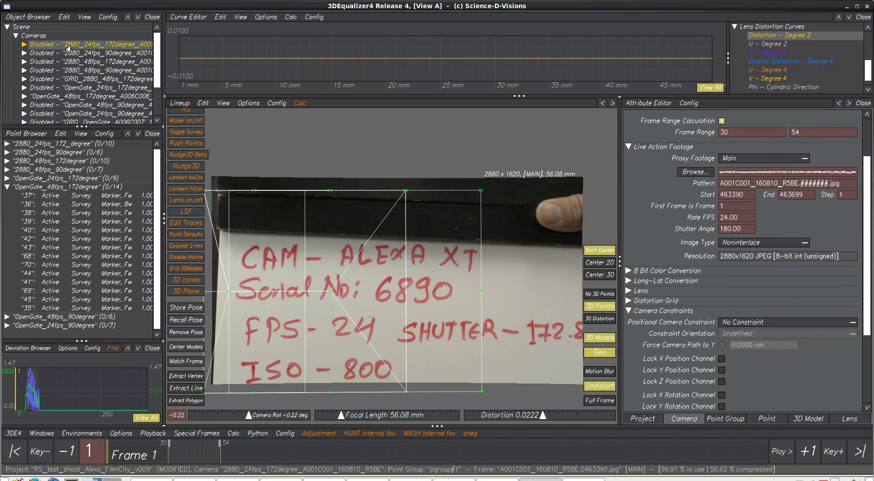
key("space")
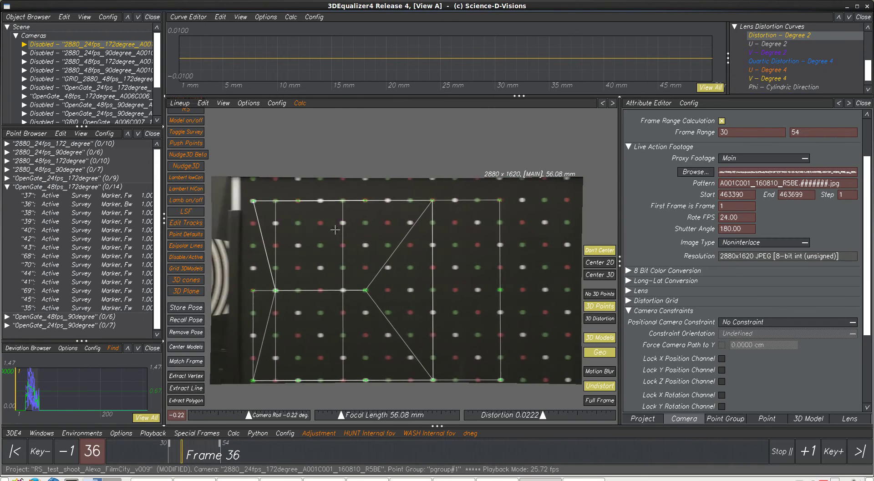
key("space")
mouse_move(59, 403)
right_mouse_down()
mouse_move(74, 383)
mouse_move(69, 389)
right_mouse_up()
middle_click_drag(68, 389, 99, 380)
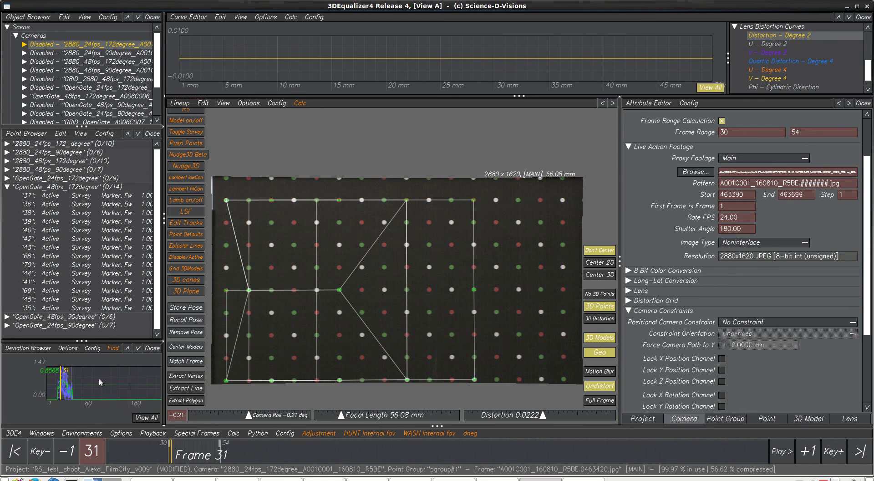
Step: Play the OpenGate_48fps_172degree camera footage and examine its deviation curves up close
left_click(83, 96)
key("space")
key("space")
middle_click_drag(122, 382, 104, 388)
right_click_drag(105, 388, 119, 371)
key("space")
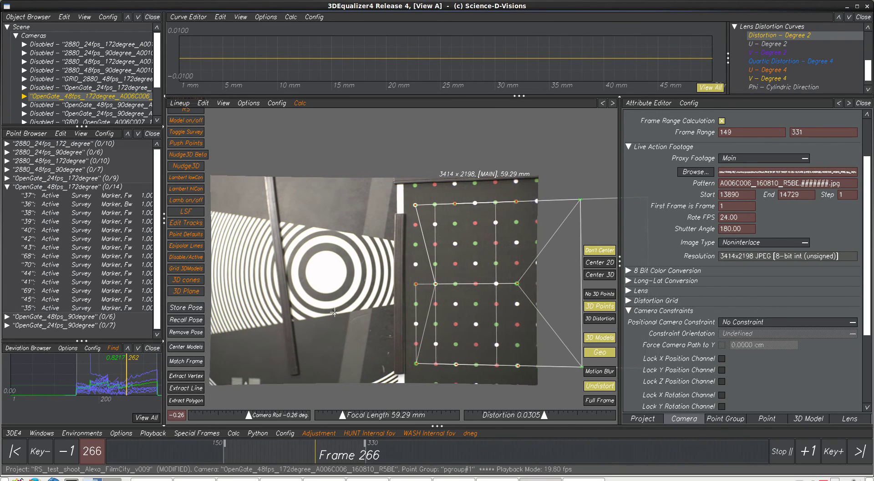
key("space")
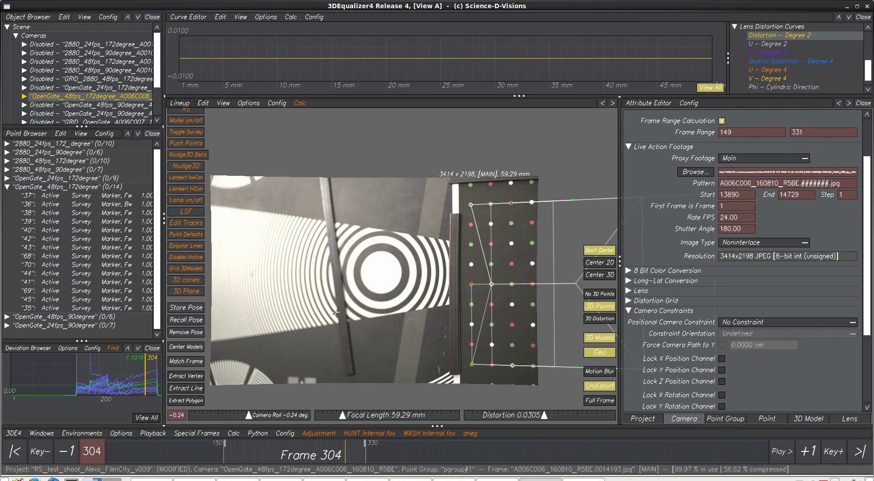
Step: Recalculate the OpenGate_48fps_172degree camera with rolling shutter compensation disabled and examine the deviation curves
key("Home")
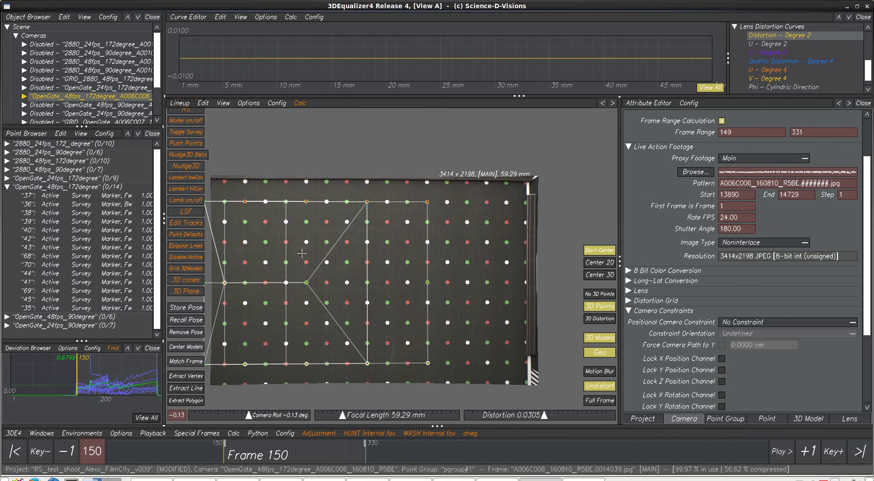
scroll(747, 355, "down", 5)
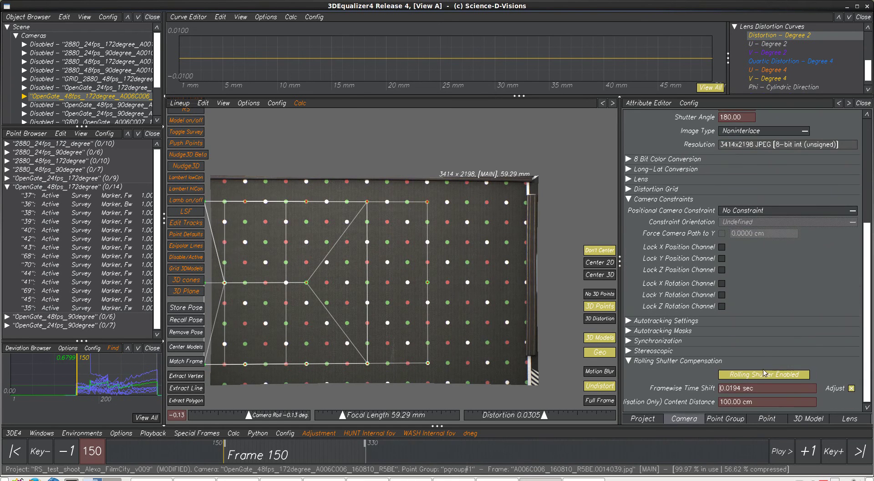
left_click(756, 375)
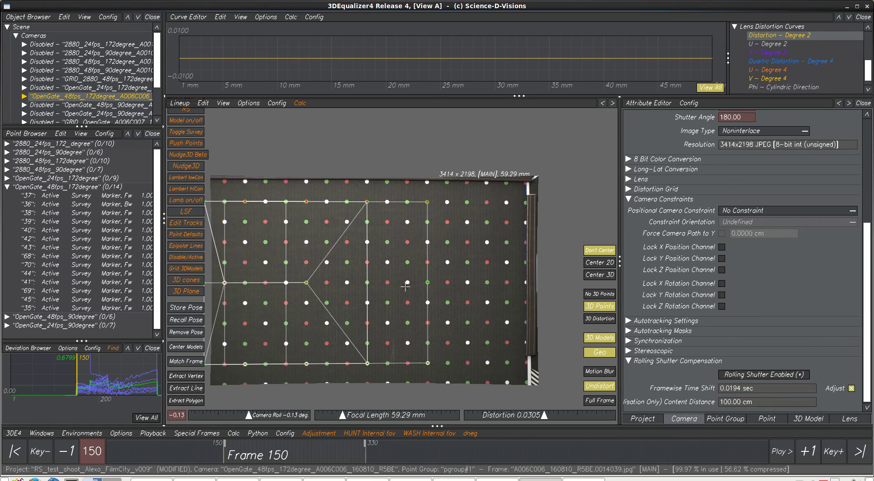
key("alt+c")
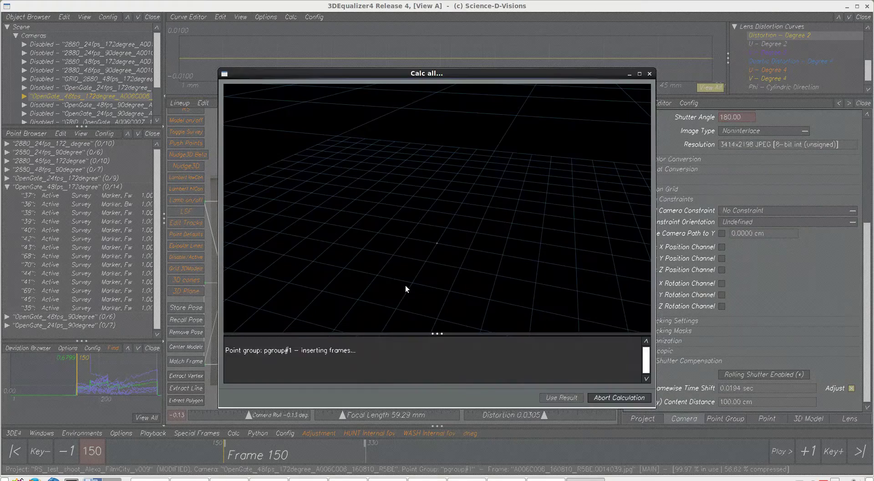
right_click_drag(96, 377, 103, 368)
middle_click_drag(111, 374, 69, 390)
right_click_drag(98, 404, 39, 371)
middle_click_drag(99, 386, 121, 390)
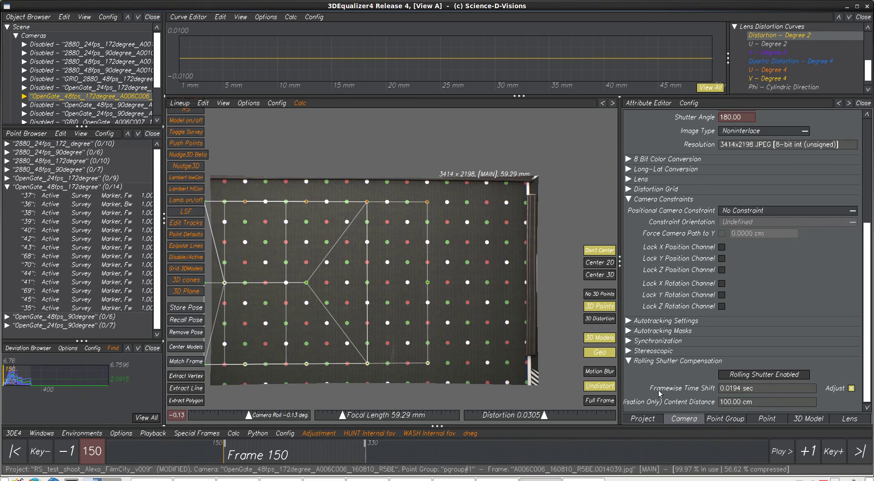
Step: Re-enable rolling shutter compensation for the OpenGate_48fps_172degree camera, run Calc All again, and examine the deviation curves
left_click(764, 374)
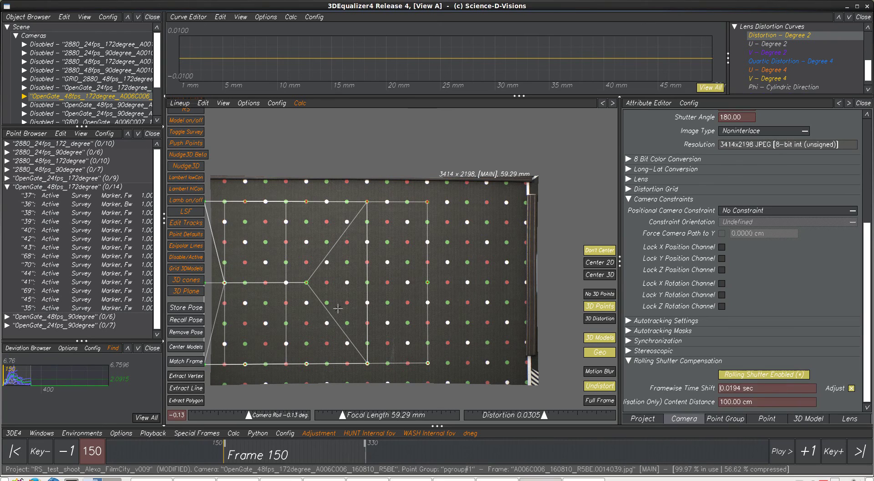
key("alt+c")
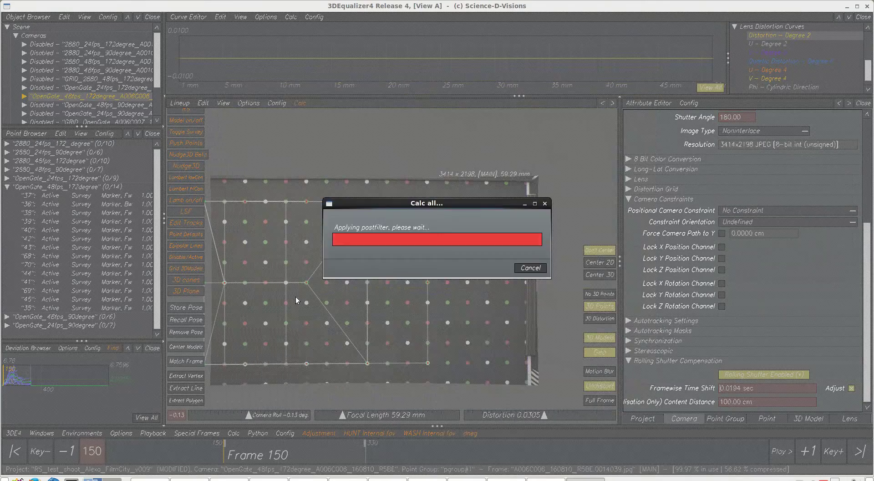
middle_click_drag(95, 394, 121, 393)
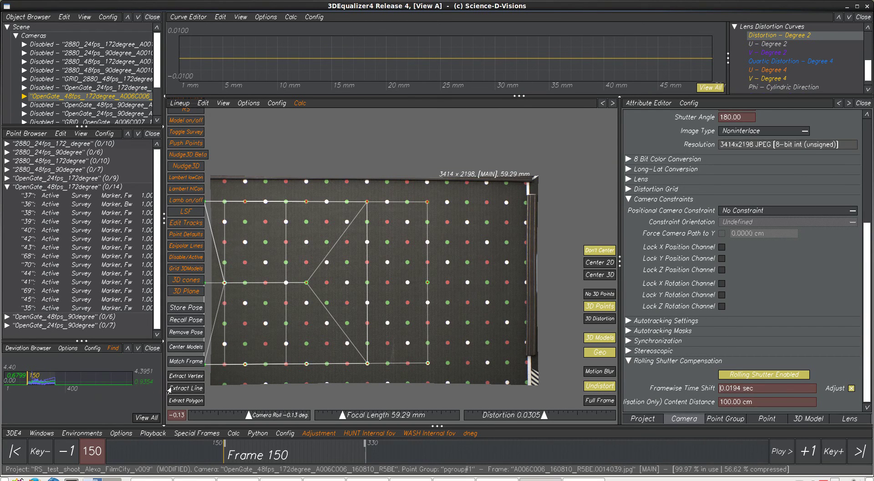
Step: Play the 2880_24fps_172degree footage, stop at frame 44, and bring the Alexa_rolling_shutter_results.ods sheet in LibreOffice Calc back into view
middle_click_drag(297, 337, 346, 338)
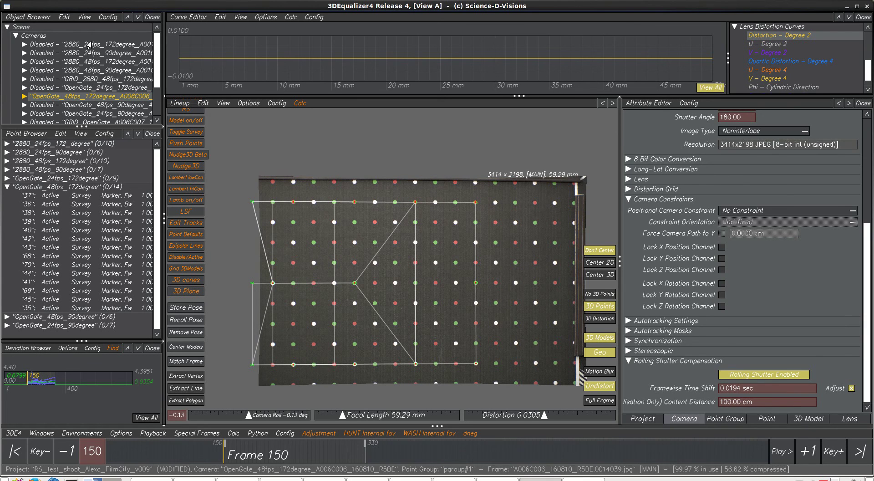
left_click(89, 44)
key("space")
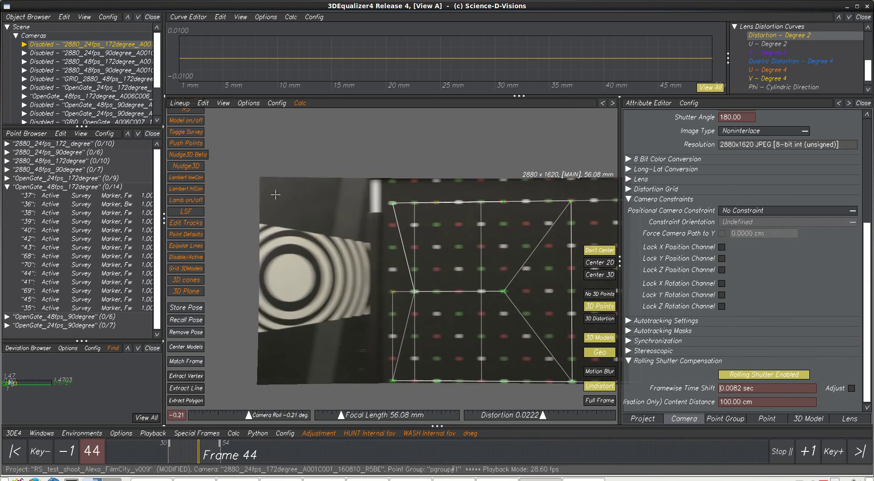
key("space")
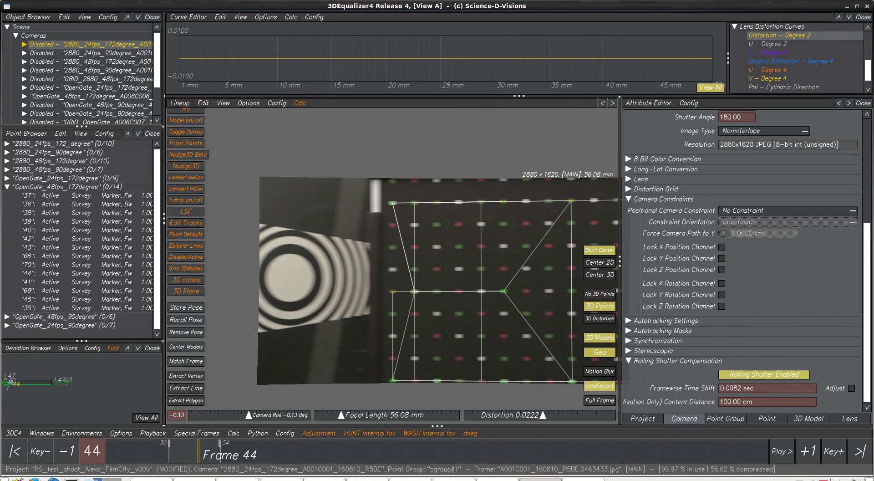
left_click_drag(873, 102, 376, 82)
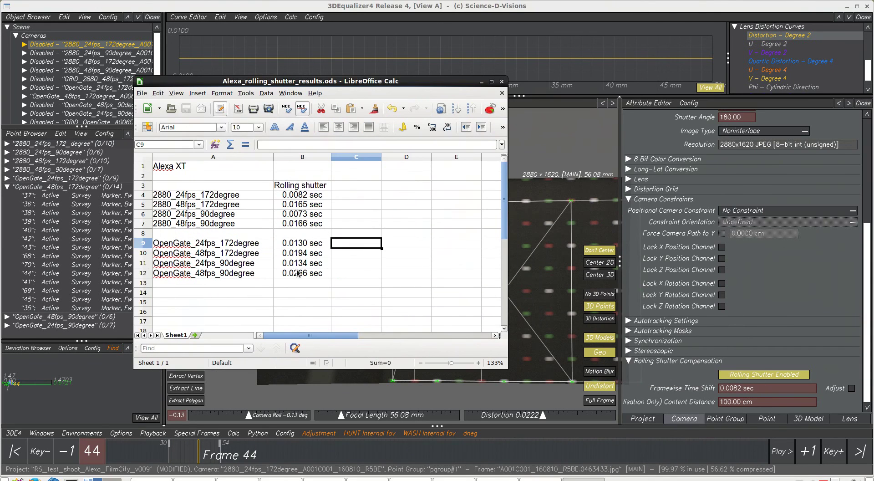